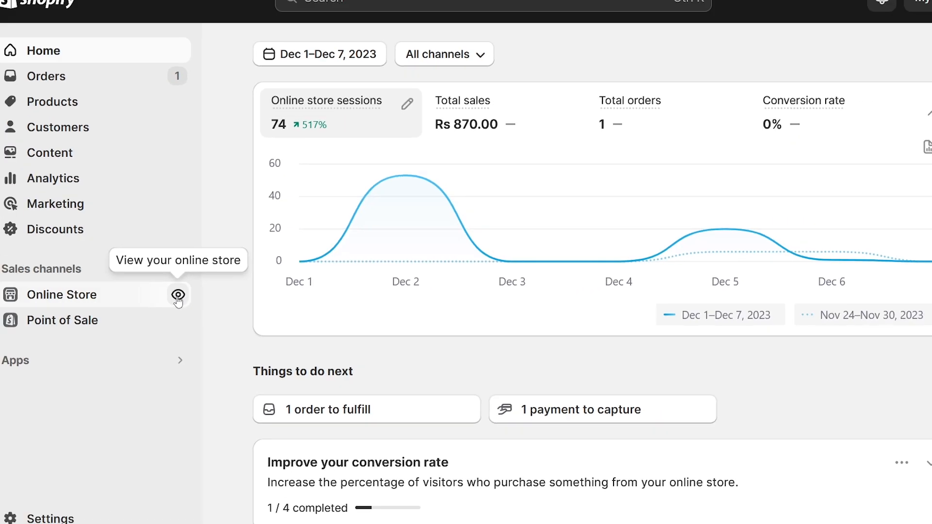
# - Open the live online store and examine its home page sections from the banner down to the email signup and footer
pyautogui.click(179, 295)
pyautogui.scroll(-4, 453, 120)
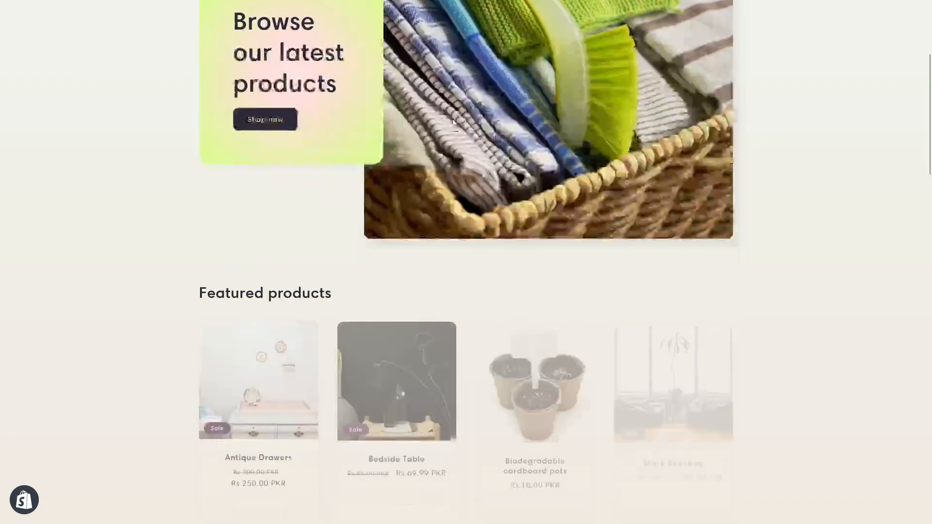
pyautogui.scroll(-20, 453, 122)
pyautogui.scroll(-2, 454, 125)
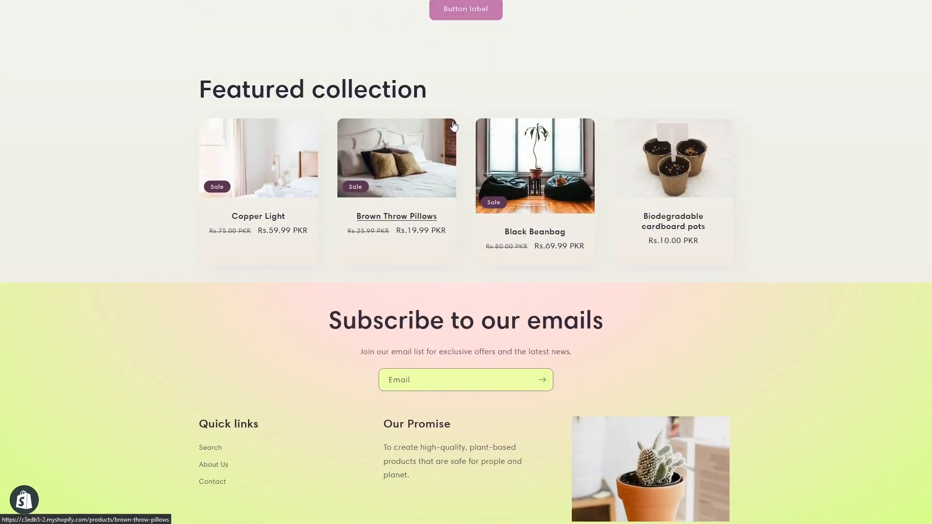
pyautogui.scroll(2, 454, 125)
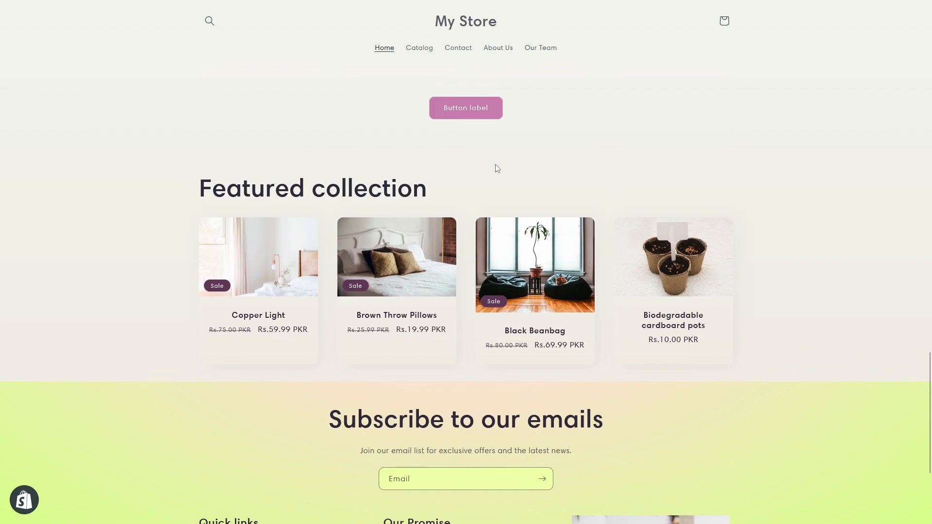
pyautogui.scroll(3, 497, 167)
pyautogui.scroll(4, 474, 204)
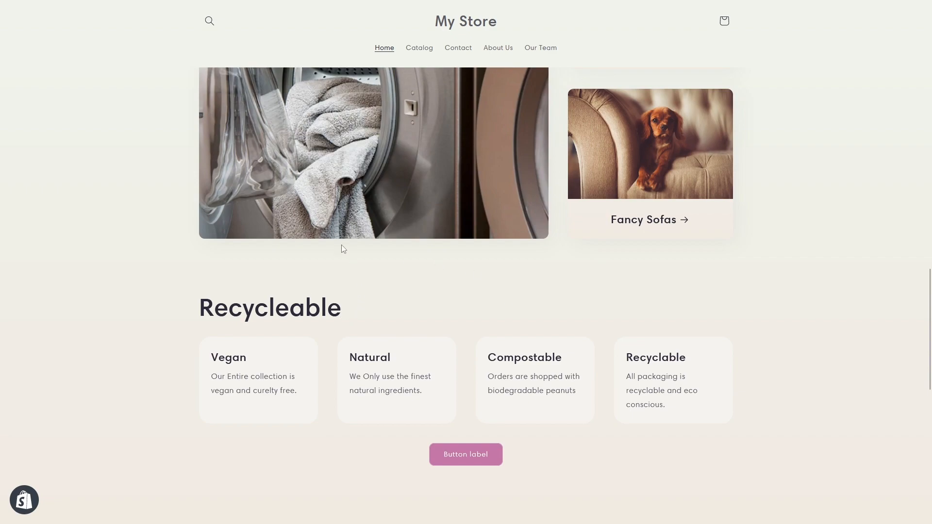
pyautogui.scroll(15, 342, 245)
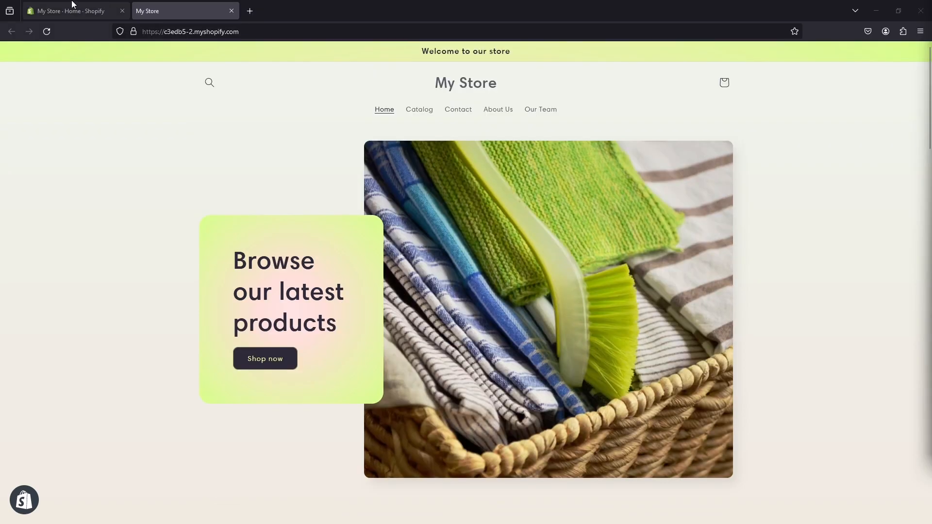
# - Return to the store admin and open the current Sense theme for customization on its Home page template
pyautogui.click(62, 6)
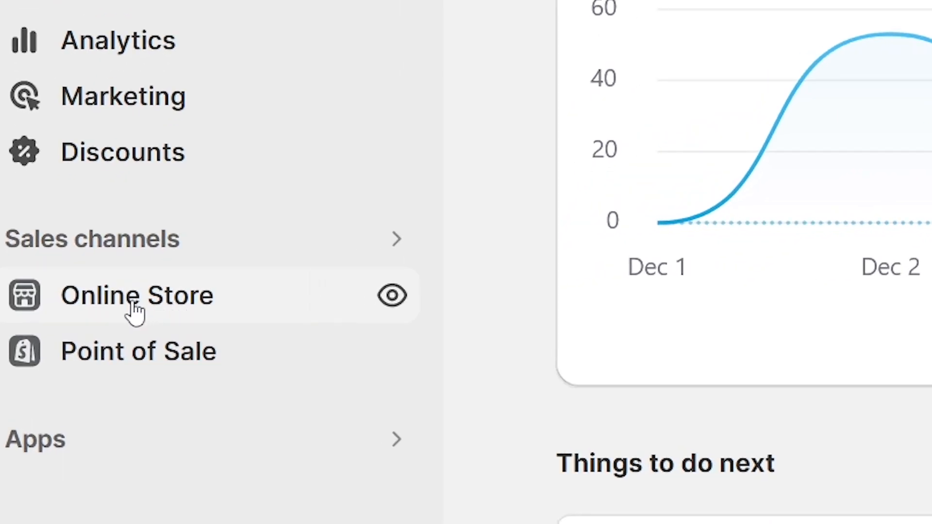
pyautogui.click(118, 300)
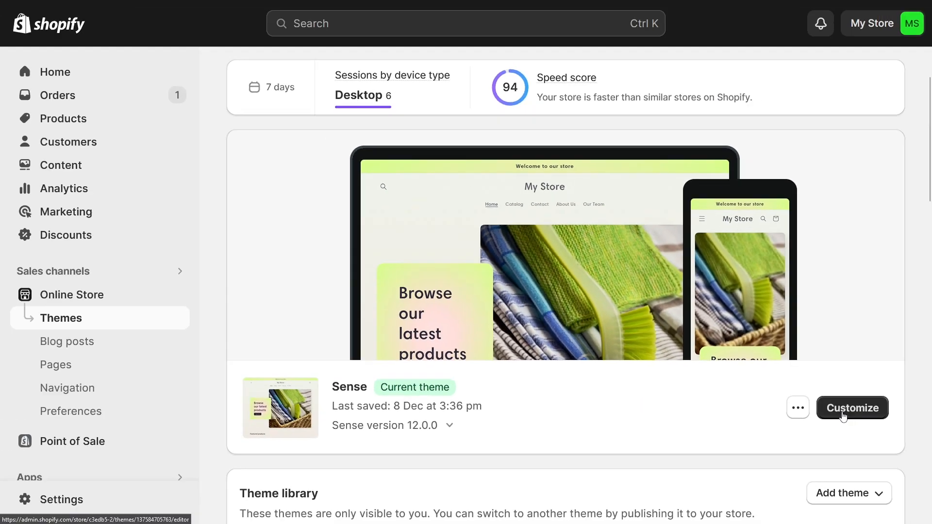
pyautogui.click(844, 416)
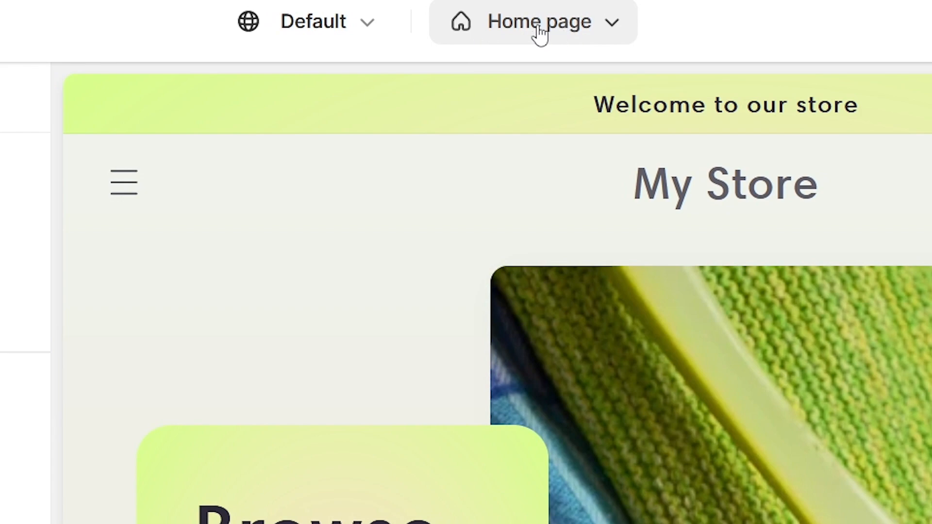
pyautogui.click(542, 27)
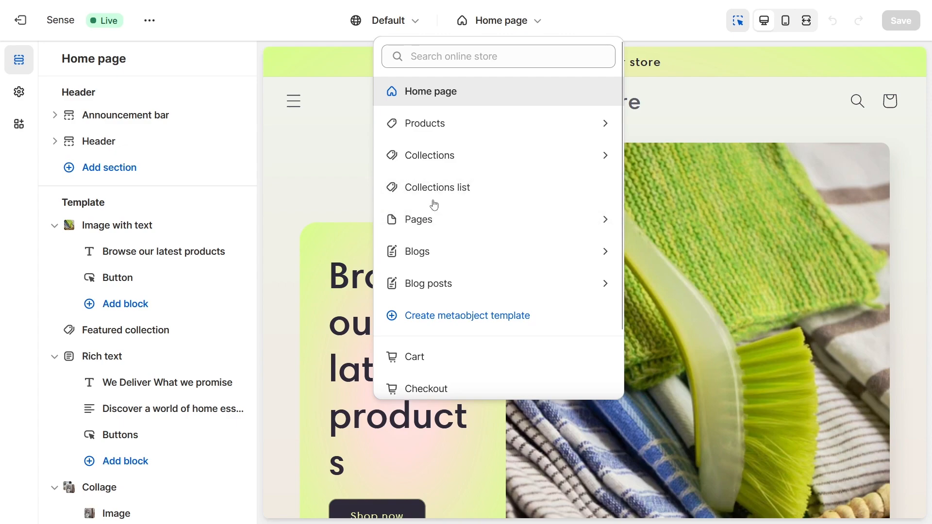
pyautogui.click(424, 92)
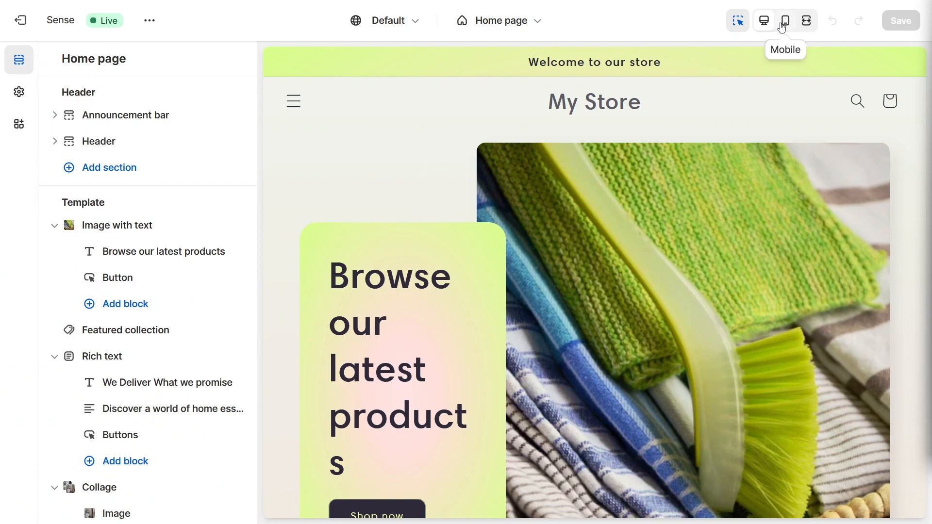
# - Preview the home page in the mobile layout and look through its upper sections
pyautogui.click(784, 28)
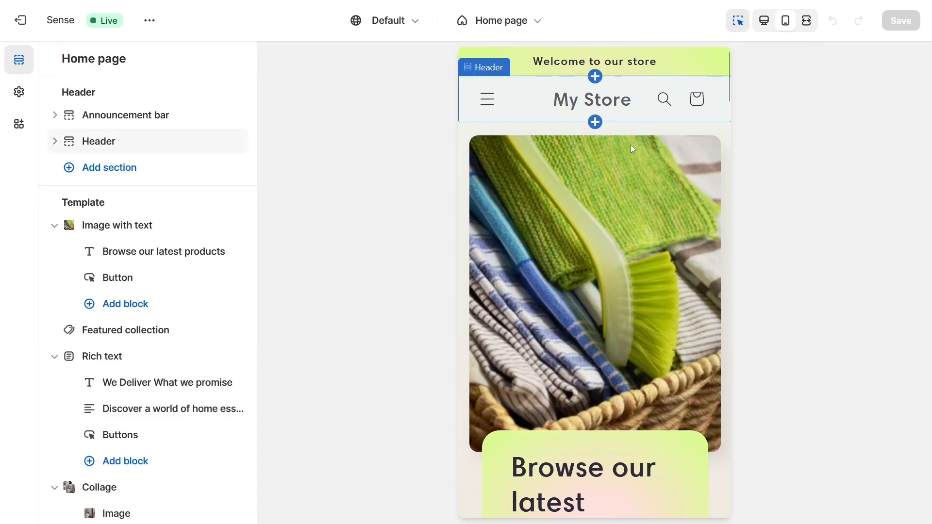
pyautogui.scroll(-10, 631, 143)
pyautogui.scroll(10, 655, 157)
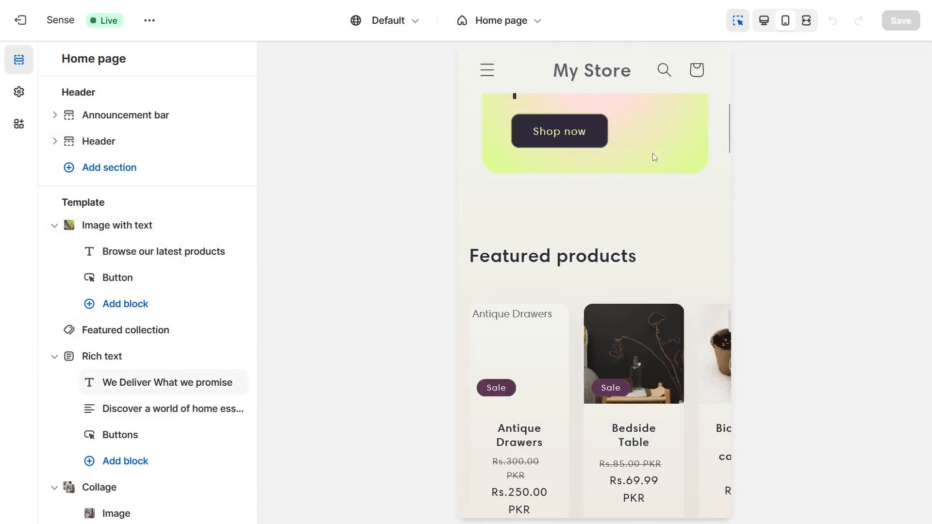
pyautogui.scroll(-15, 652, 152)
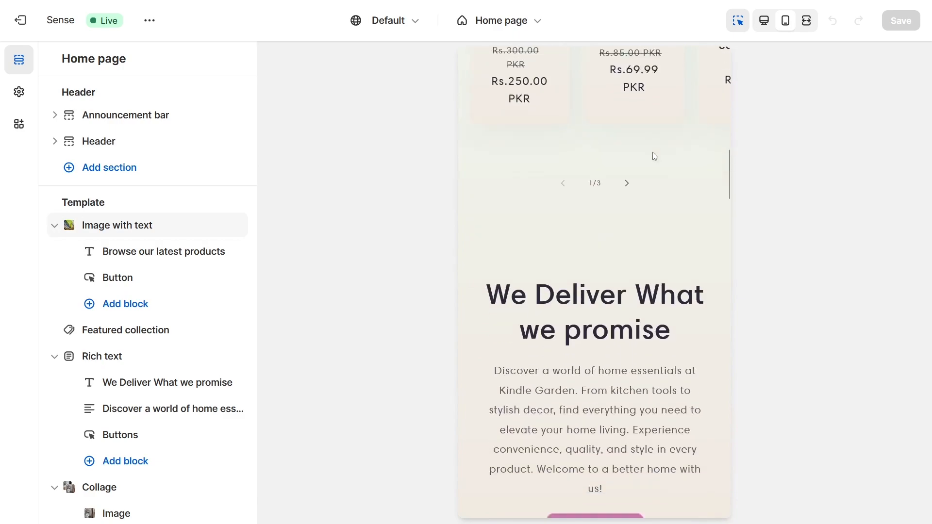
pyautogui.scroll(15, 653, 153)
# - Change the announcement bar text to "Welcome to our online store" and save the theme
pyautogui.moveTo(159, 121)
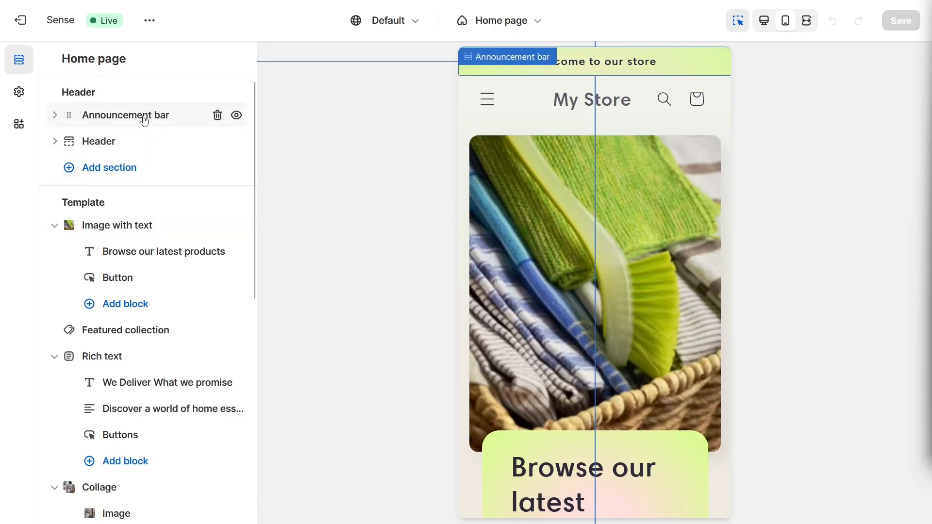
pyautogui.moveTo(56, 113)
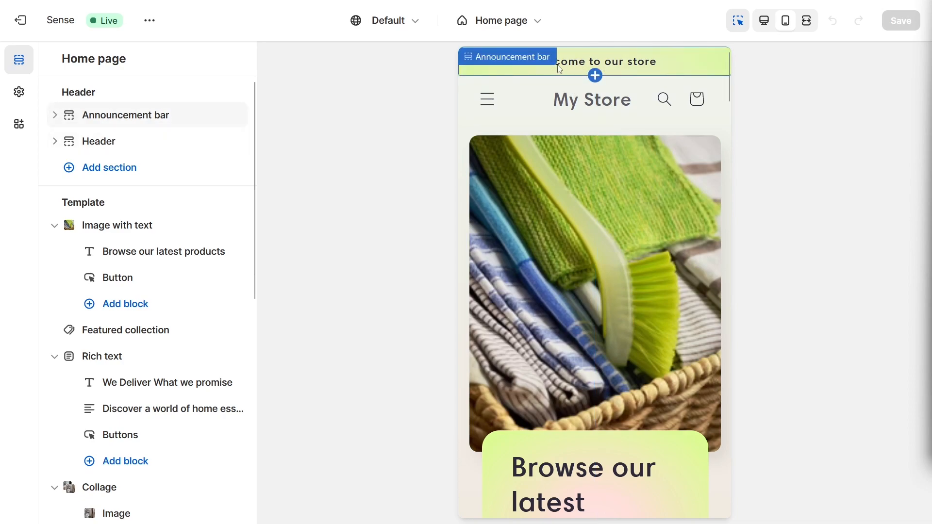
pyautogui.click(55, 116)
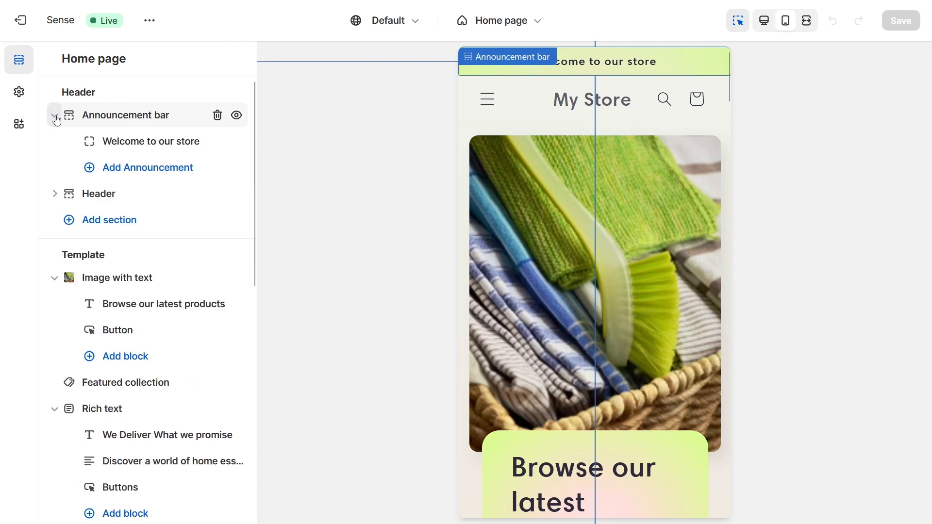
pyautogui.click(134, 142)
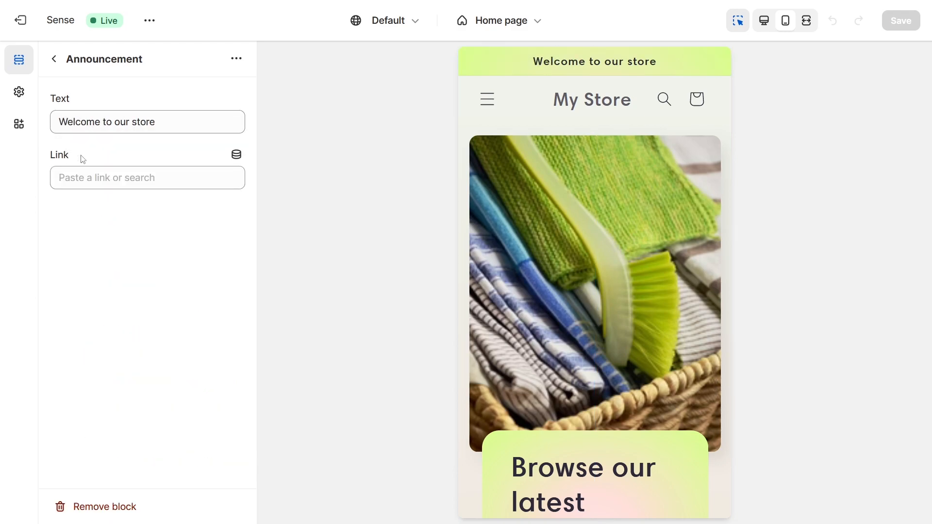
pyautogui.click(159, 122)
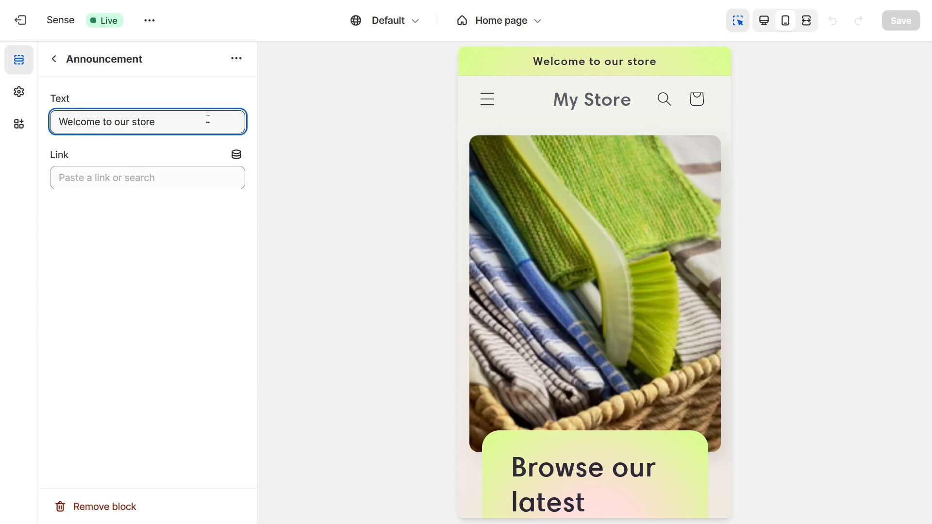
pyautogui.write('online')
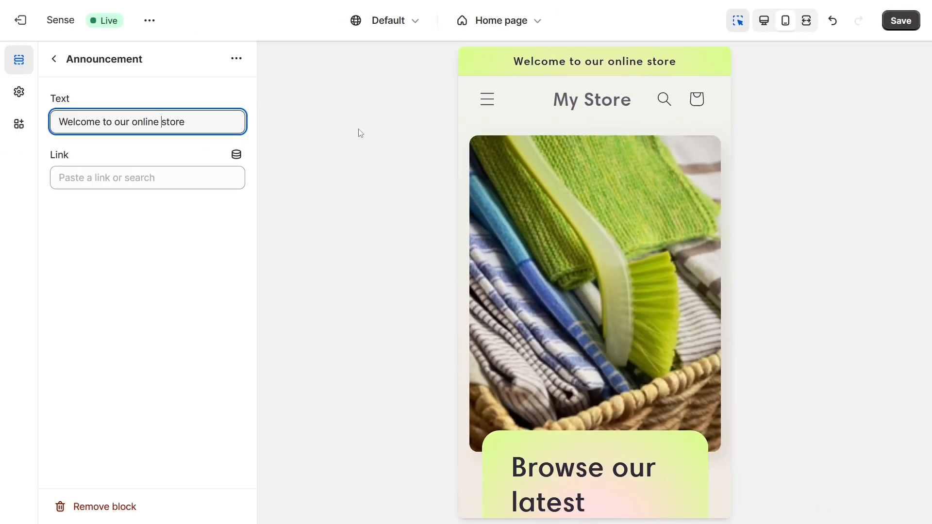
pyautogui.click(900, 19)
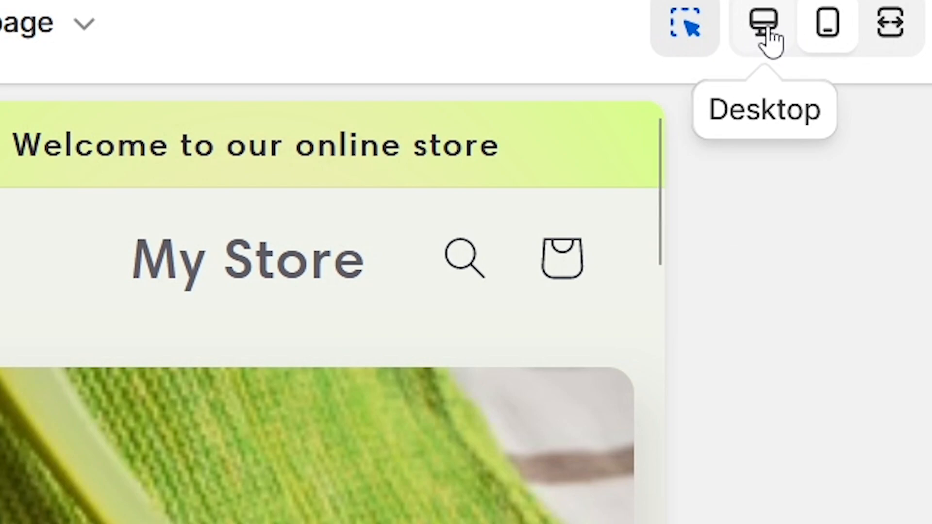
# - Switch the preview to desktop, return to the Home page section list, and examine the sections down to the footer
pyautogui.click(766, 30)
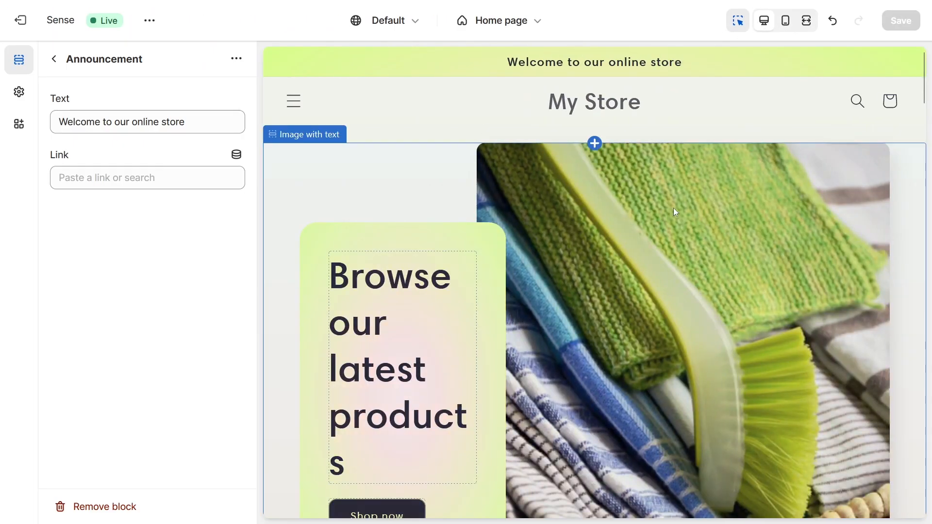
pyautogui.scroll(-10, 674, 208)
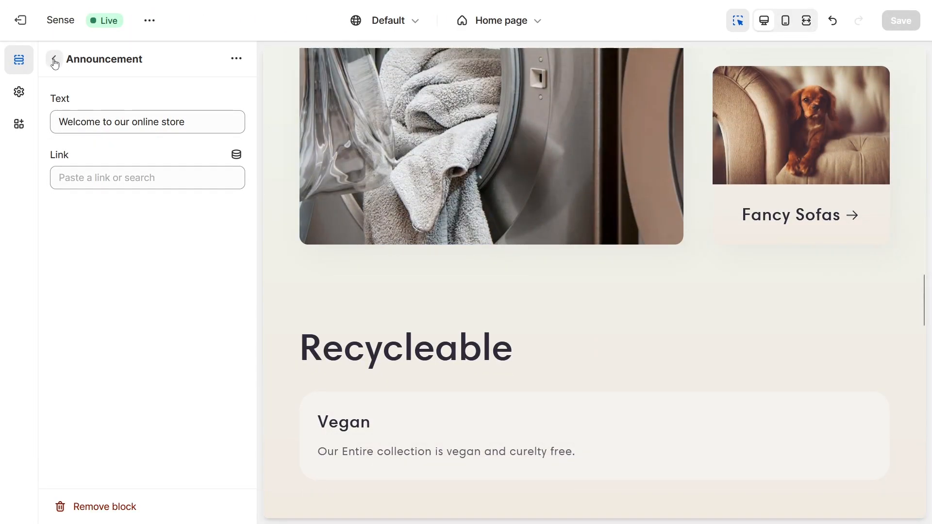
pyautogui.click(55, 62)
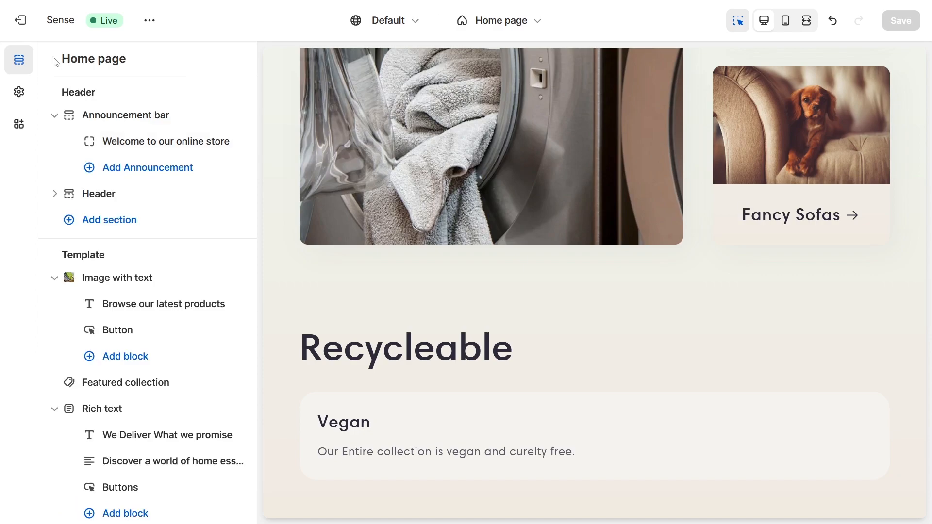
pyautogui.scroll(-4, 80, 129)
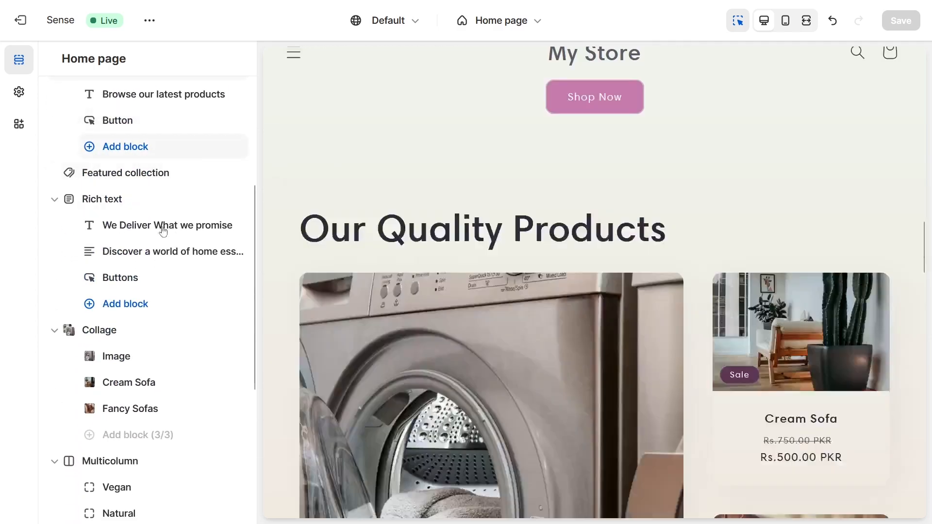
pyautogui.scroll(-10, 412, 197)
pyautogui.scroll(-15, 413, 214)
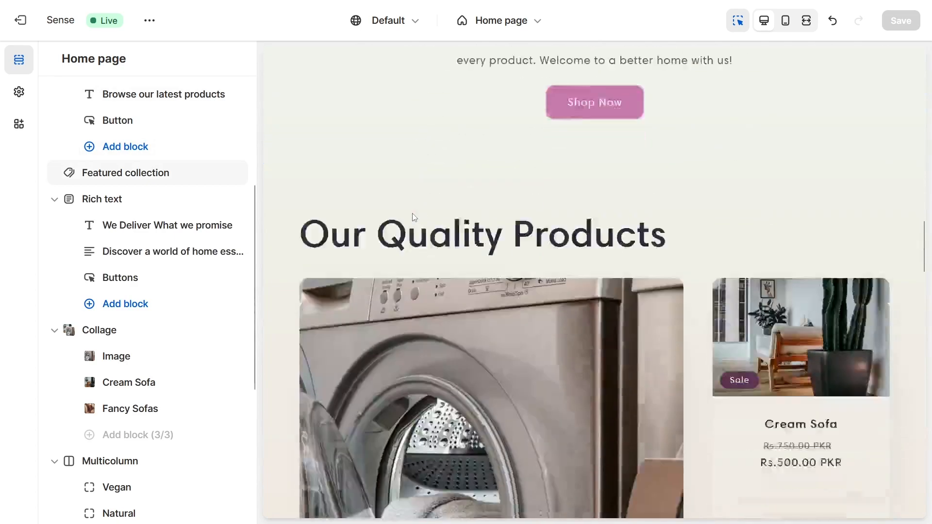
pyautogui.scroll(-5, 100, 128)
pyautogui.scroll(-1, 99, 127)
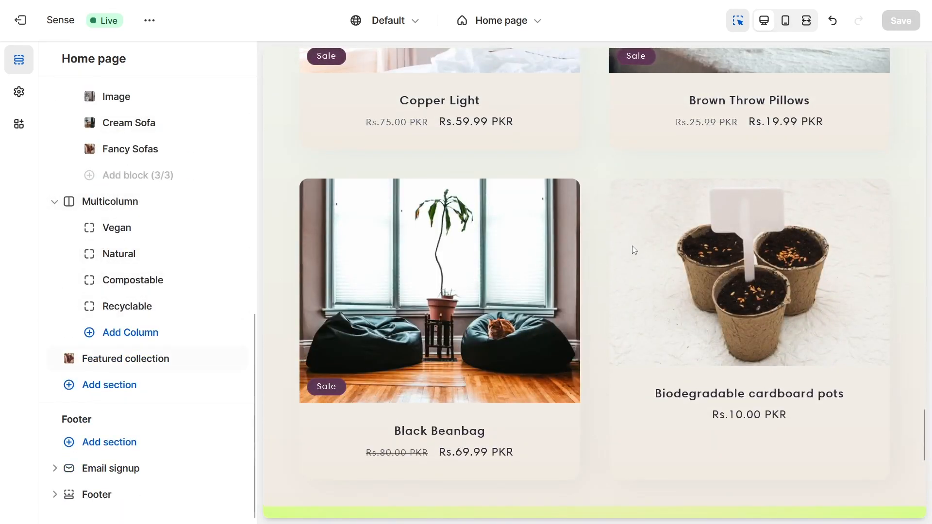
# - Change the heading of the Featured collection section above the email signup to "Prime collection"
pyautogui.scroll(9, 633, 246)
pyautogui.scroll(-3, 661, 176)
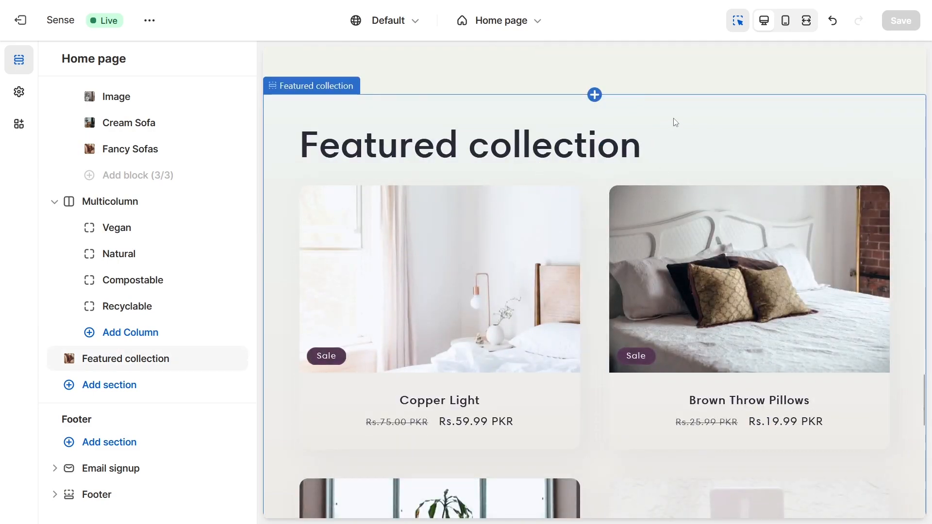
pyautogui.click(643, 122)
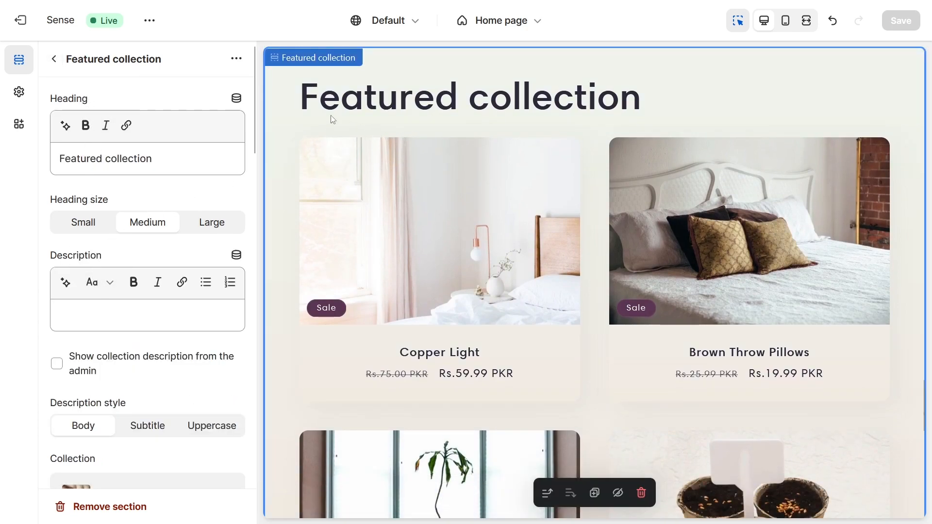
pyautogui.click(172, 163)
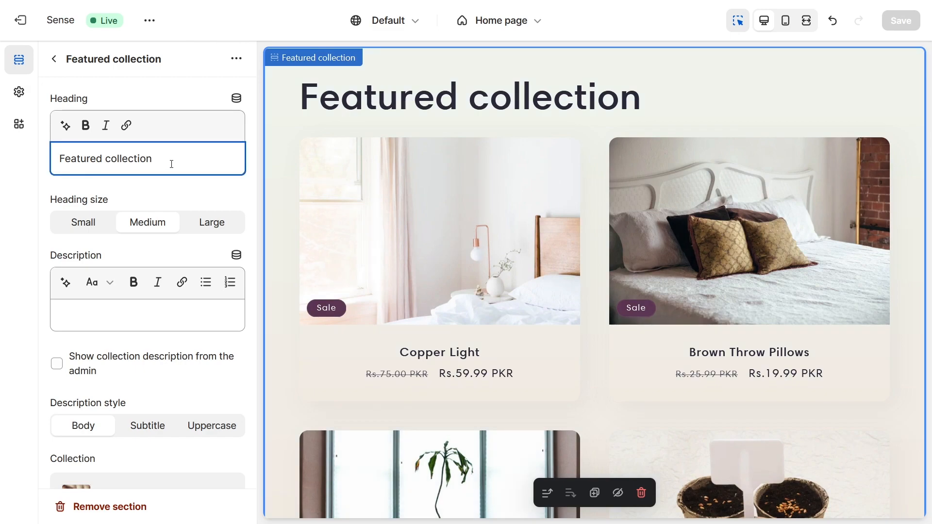
pyautogui.doubleClick(95, 159)
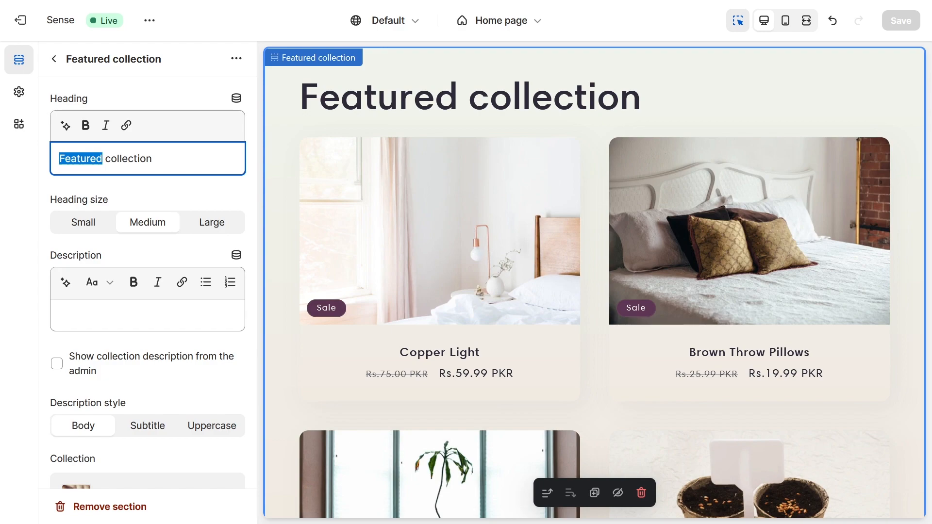
pyautogui.write('Prime')
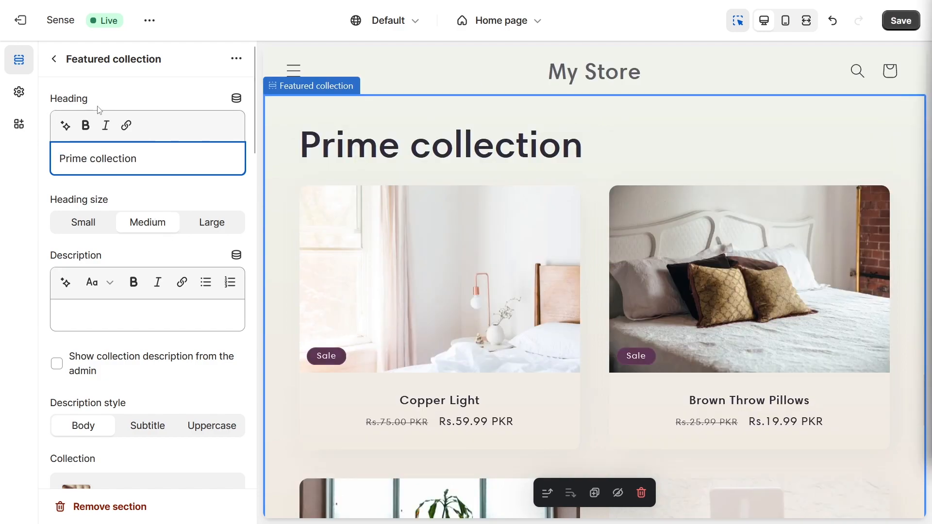
# - Add the text "Demo Description" as the Featured collection section's description and return to the Home page section list
pyautogui.scroll(-7, 82, 197)
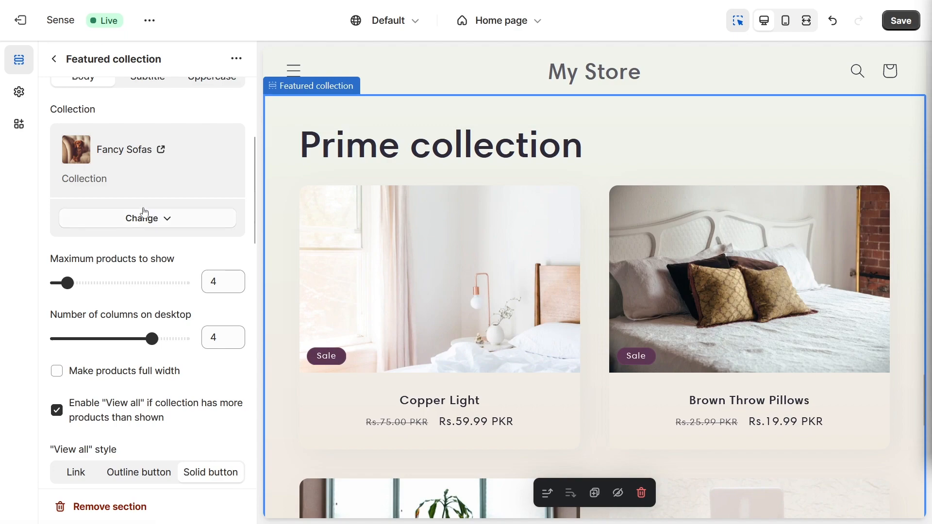
pyautogui.scroll(3, 112, 208)
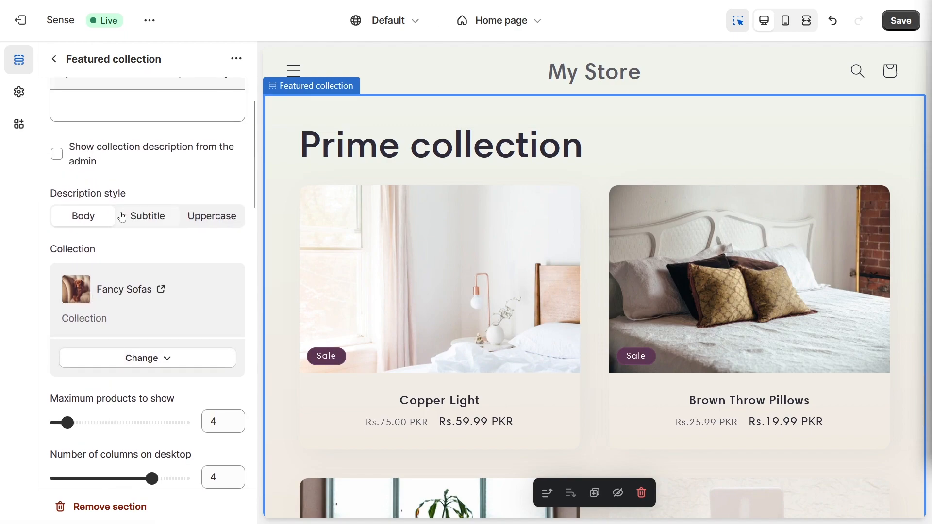
pyautogui.scroll(-2, 119, 213)
pyautogui.scroll(5, 109, 216)
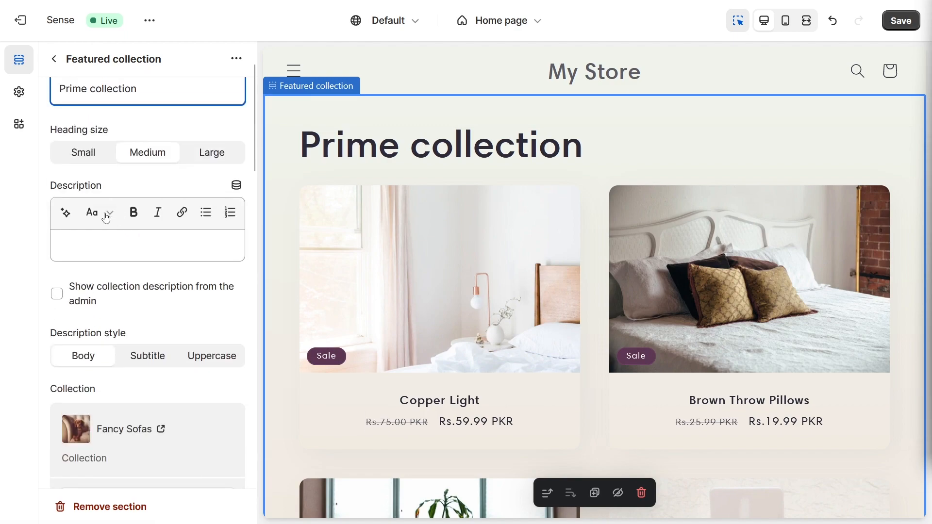
pyautogui.click(82, 246)
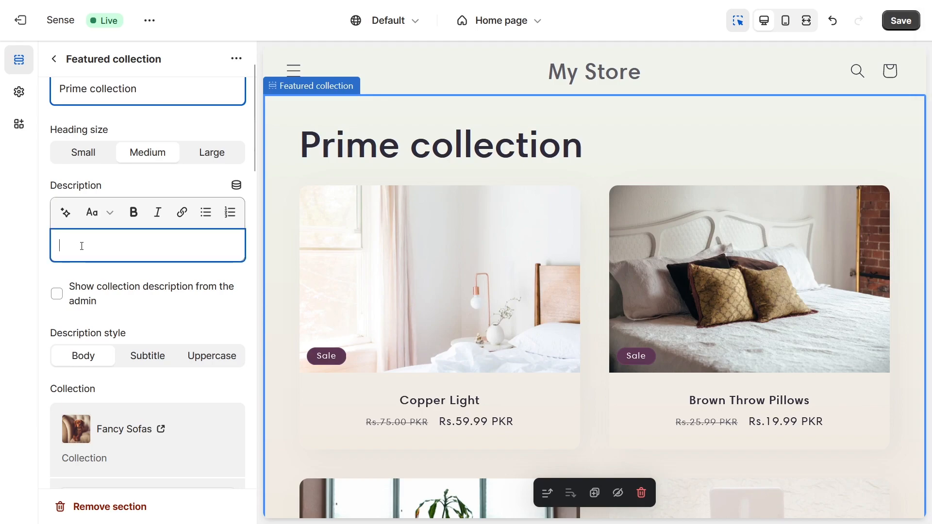
pyautogui.write('Demo Description')
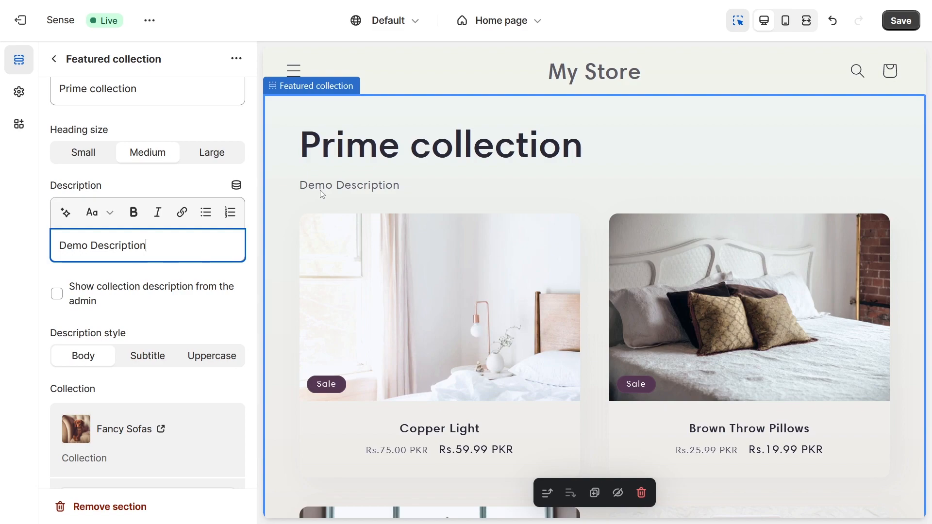
pyautogui.scroll(-3, 138, 245)
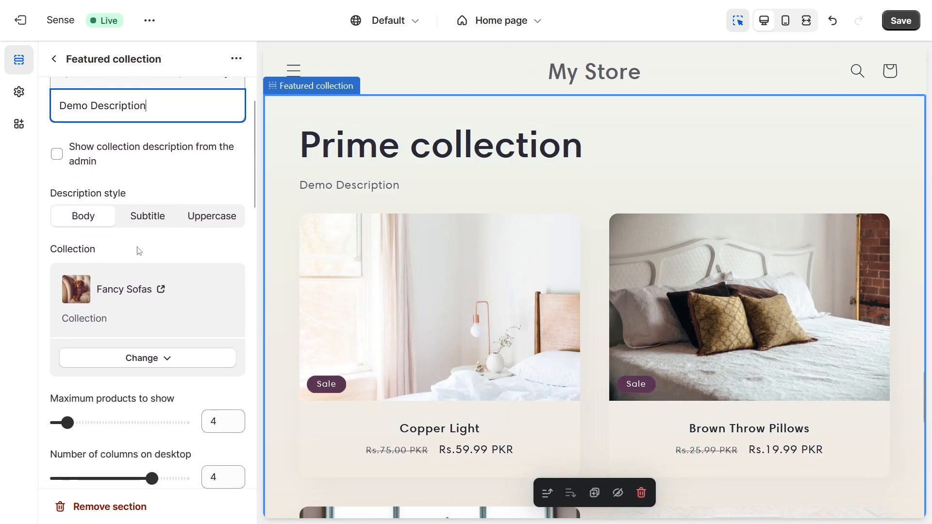
pyautogui.scroll(-5, 141, 228)
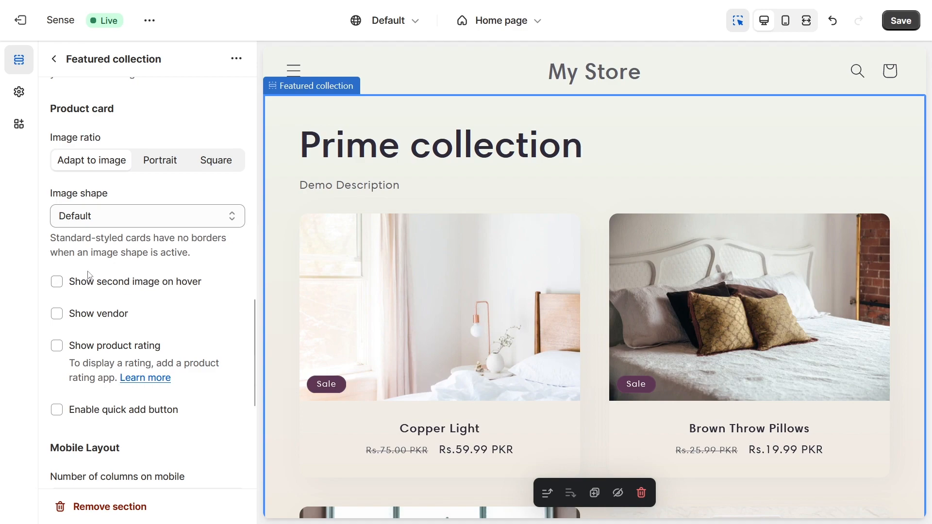
pyautogui.scroll(-5, 89, 275)
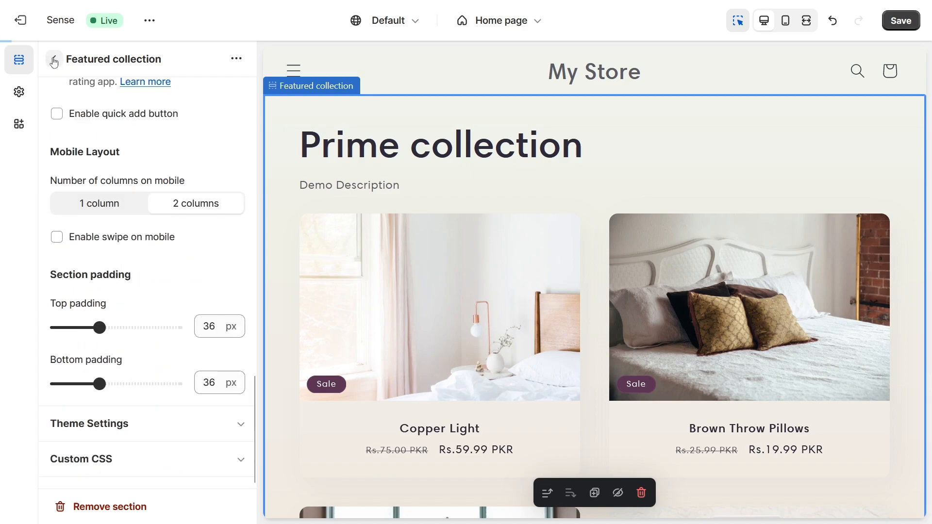
pyautogui.click(54, 62)
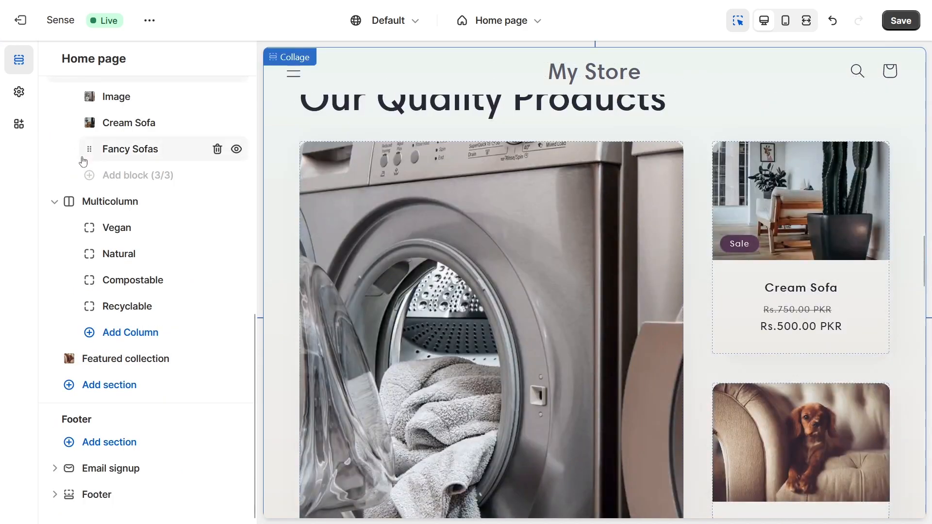
# - Add a Collapsible content section below the Featured collection section in the home page template
pyautogui.scroll(-3, 505, 241)
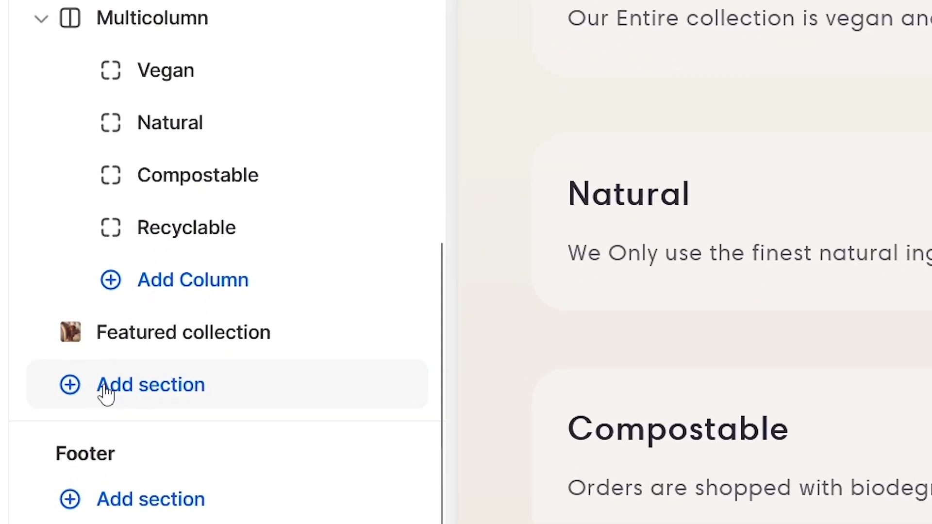
pyautogui.click(106, 394)
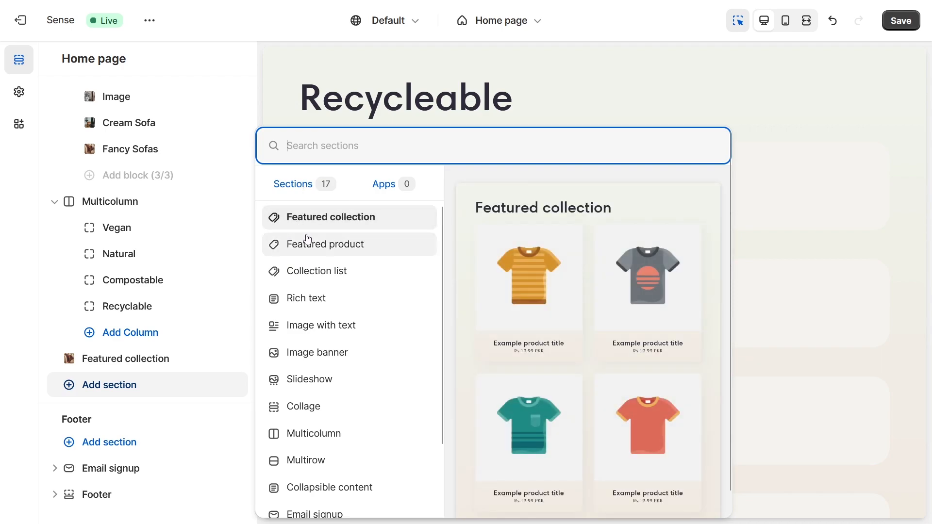
pyautogui.scroll(-3, 305, 242)
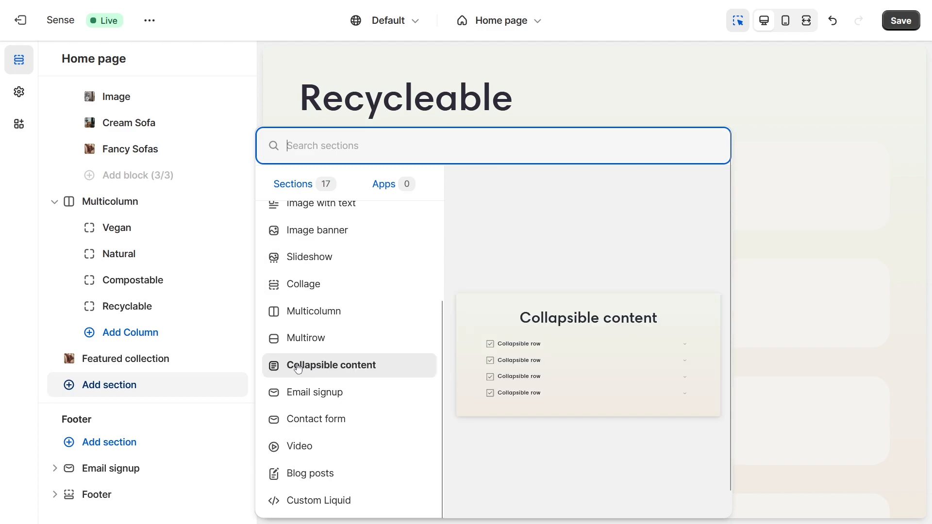
pyautogui.click(323, 372)
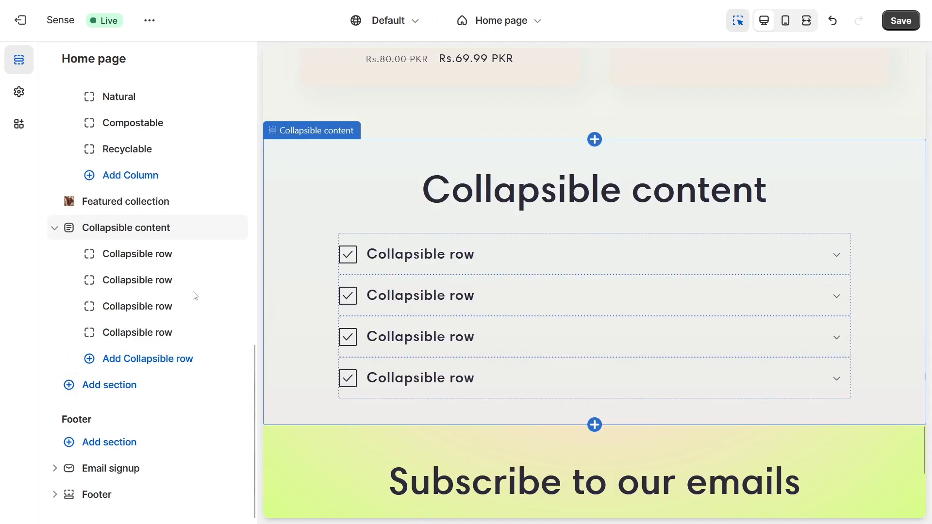
# - Set the heading of the first collapsible row to "How i can order a single product"
pyautogui.click(115, 256)
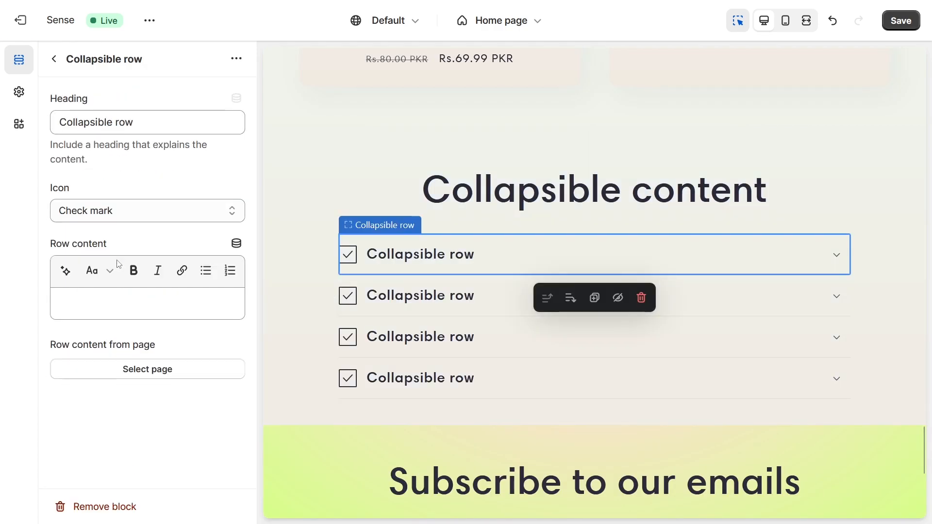
pyautogui.tripleClick(151, 114)
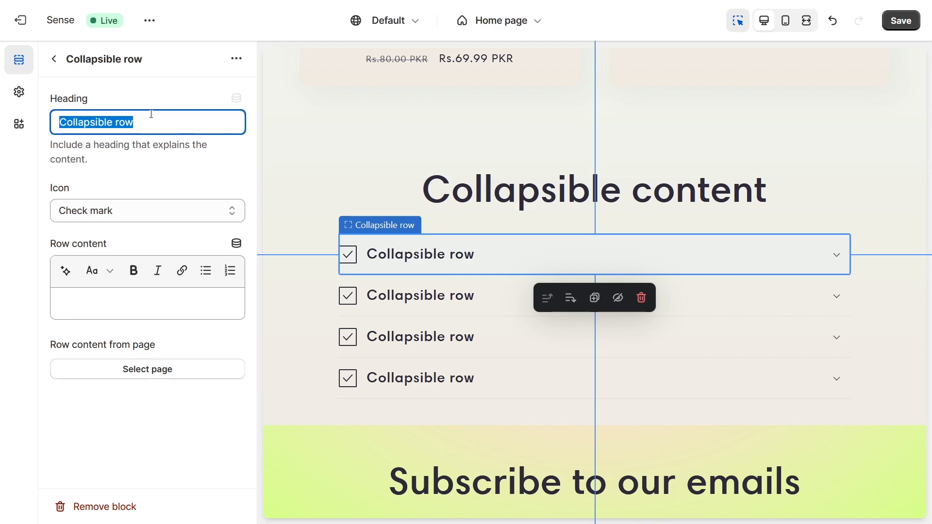
pyautogui.write('How i ca')
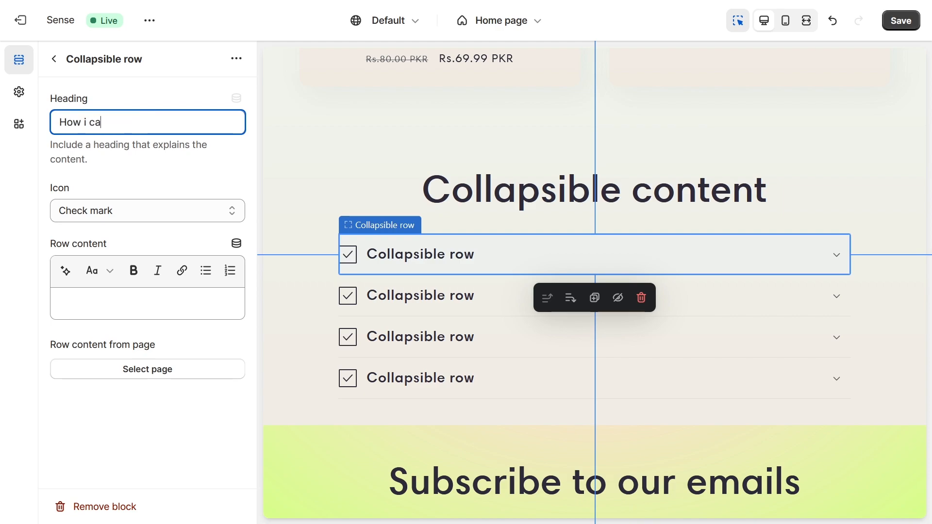
pyautogui.write('n order a single product')
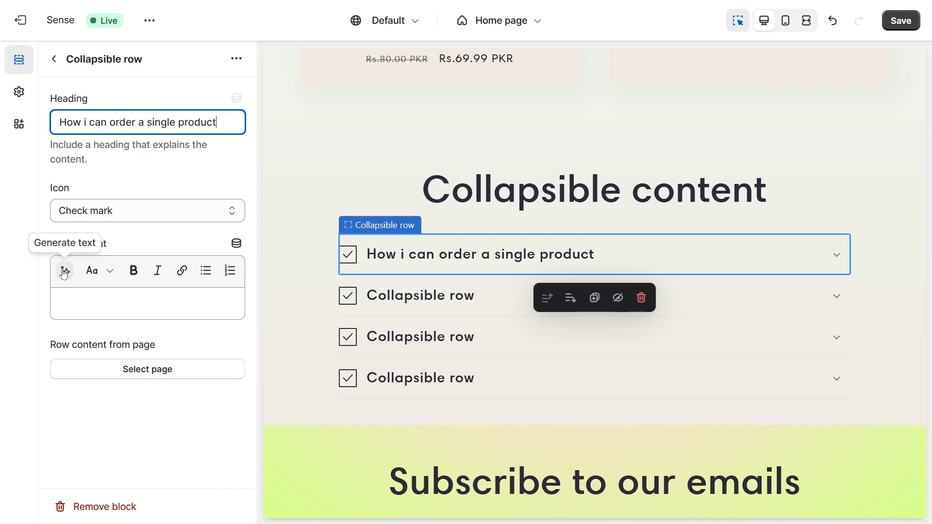
# - Generate row content from "i have typed a question here that how i can order a single product" and insert the "Effortlessly Purchase a Single Product" suggestion
pyautogui.click(64, 273)
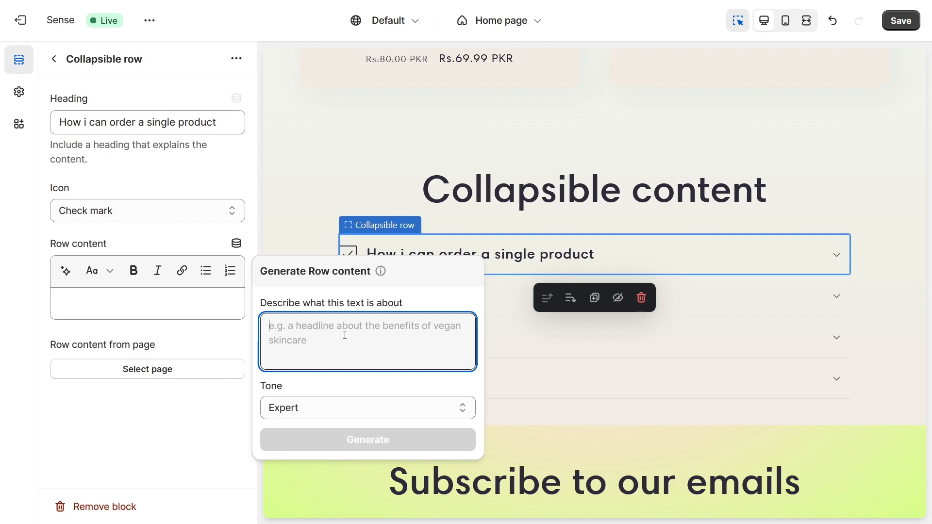
pyautogui.write('my')
pyautogui.press('BackSpace')
pyautogui.press('BackSpace')
pyautogui.write('i have type')
pyautogui.write('d a question her')
pyautogui.write('e that how i can ord')
pyautogui.write('er a single produ')
pyautogui.write('cy')
pyautogui.press('BackSpace')
pyautogui.write('t')
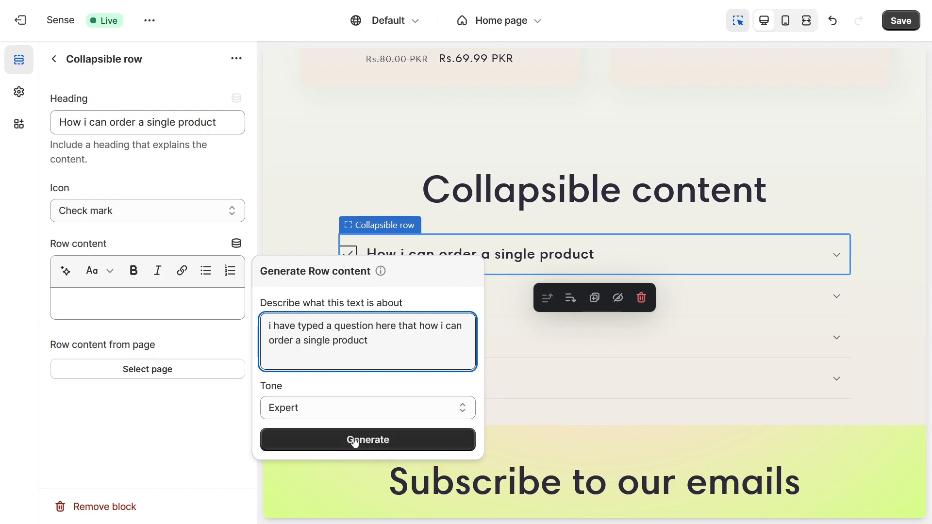
pyautogui.click(354, 439)
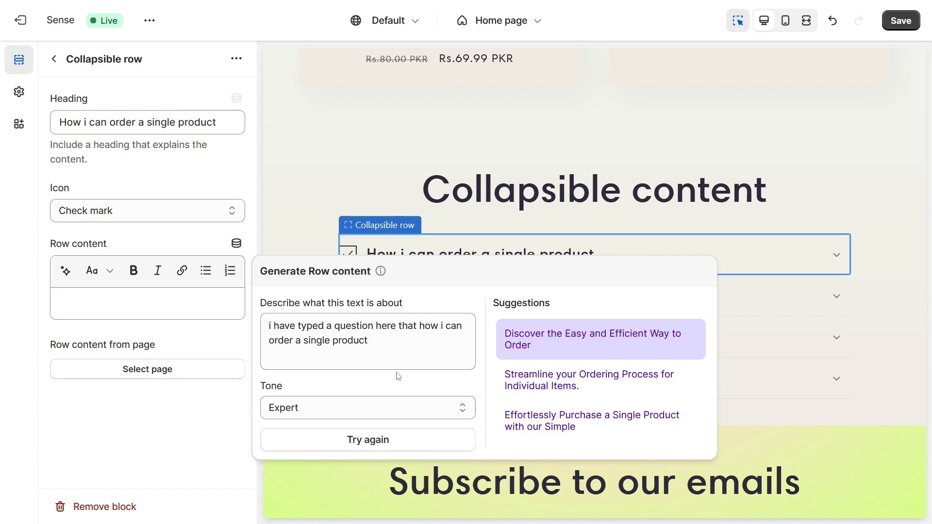
pyautogui.click(541, 424)
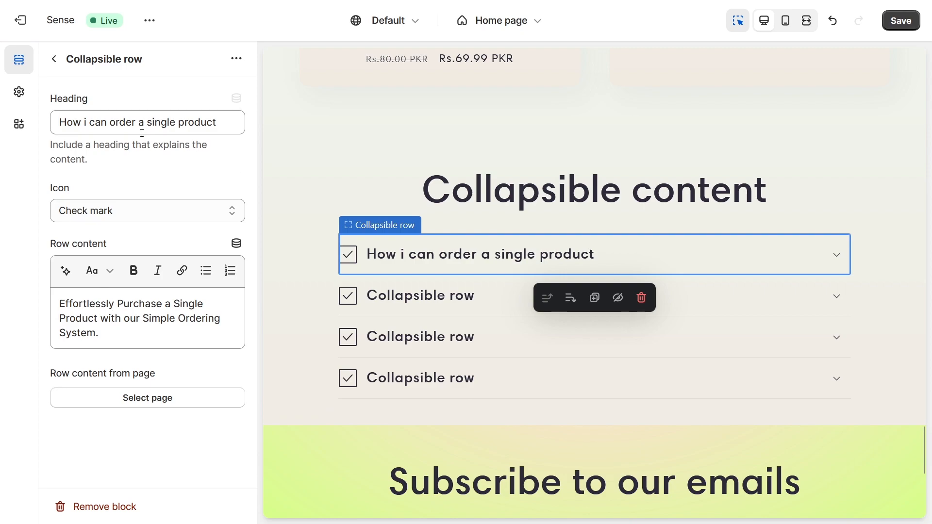
pyautogui.click(55, 59)
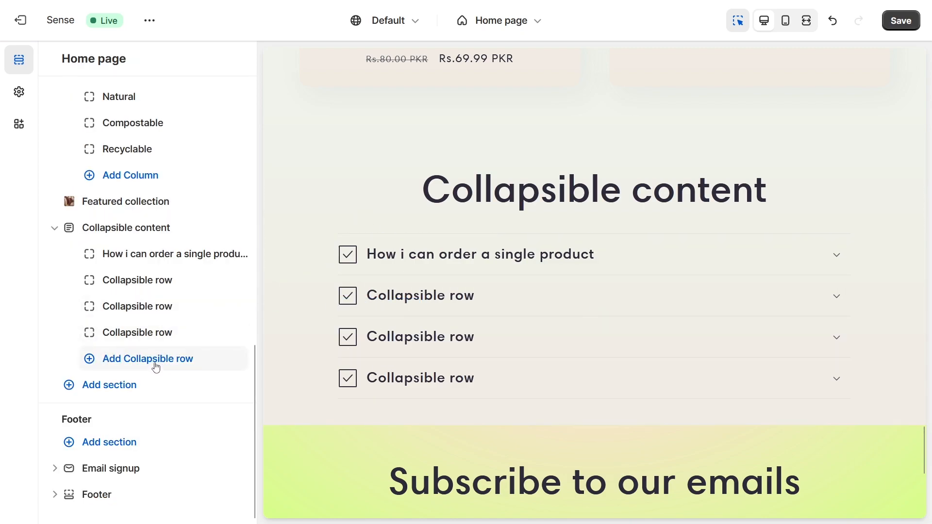
# - Move the Collapsible content section up so it sits between the Collage and Multicolumn sections
pyautogui.scroll(10, 469, 209)
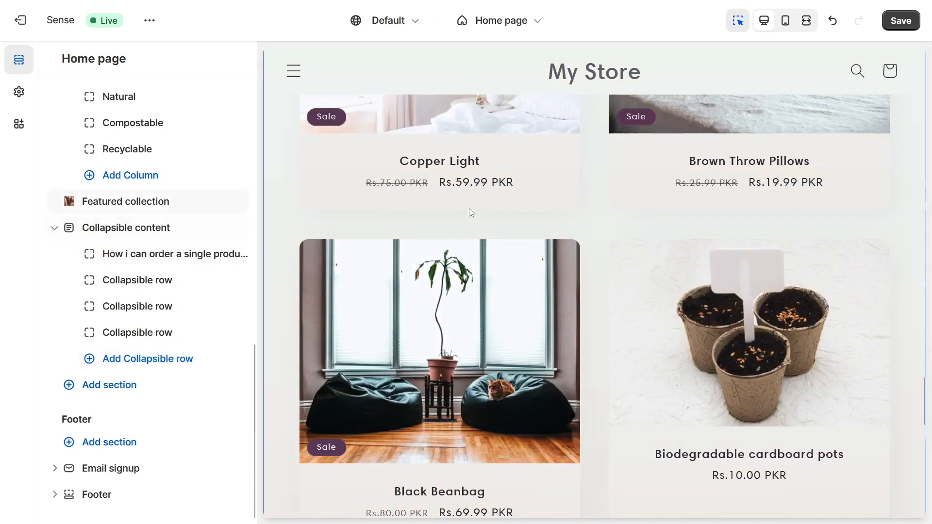
pyautogui.scroll(12, 473, 211)
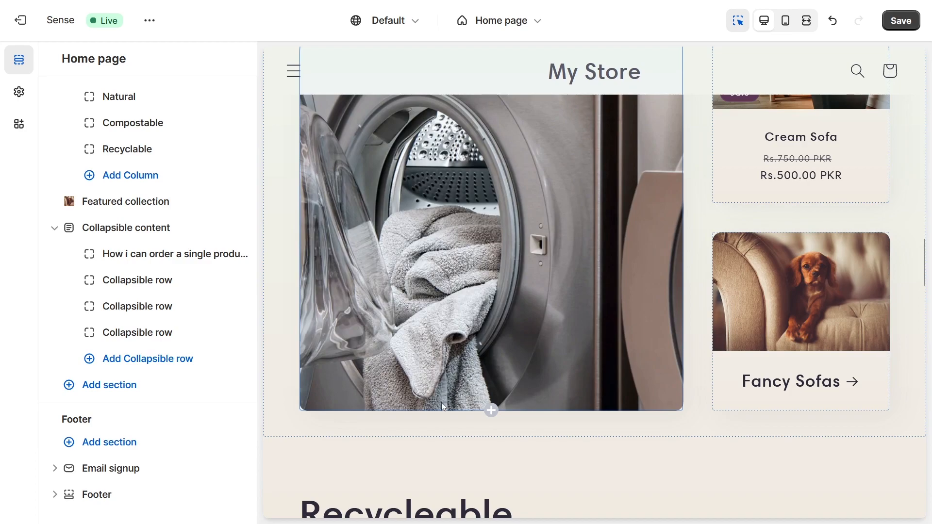
pyautogui.moveTo(70, 235)
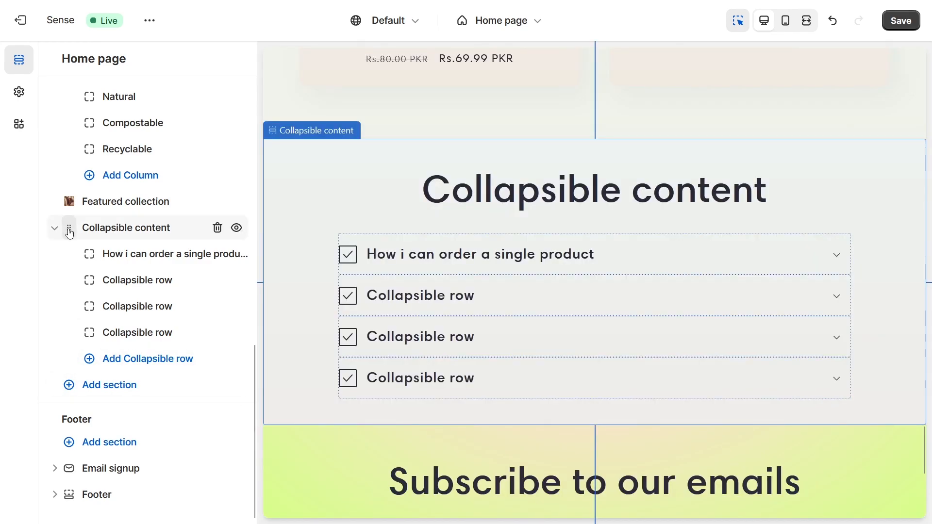
pyautogui.moveTo(69, 235); pyautogui.dragTo(30, 338)
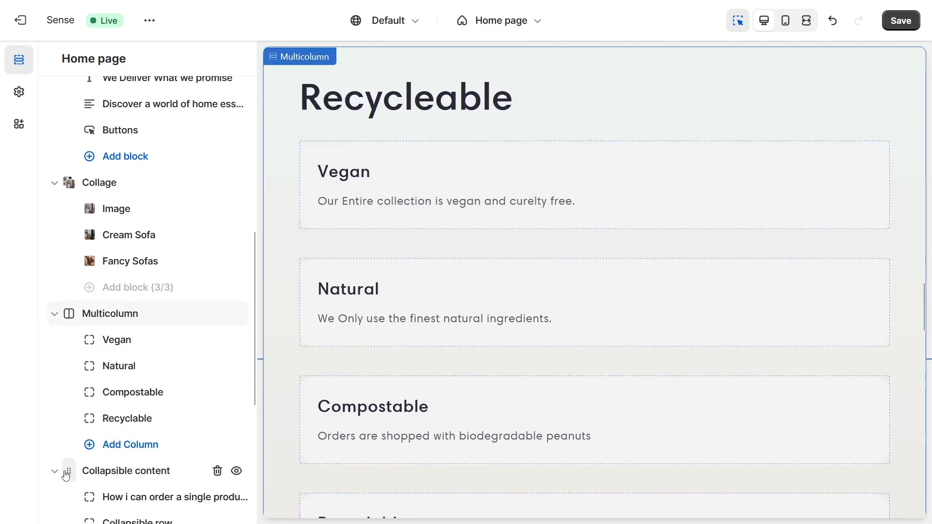
pyautogui.moveTo(68, 473); pyautogui.dragTo(52, 314)
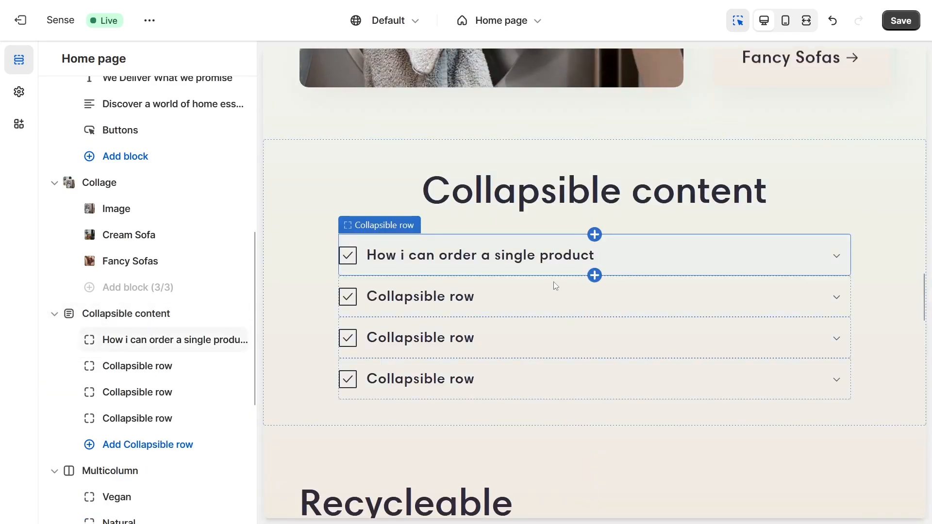
# - Check the sections around the moved Collapsible content in the preview and save the theme
pyautogui.scroll(2, 552, 282)
pyautogui.scroll(3, 585, 200)
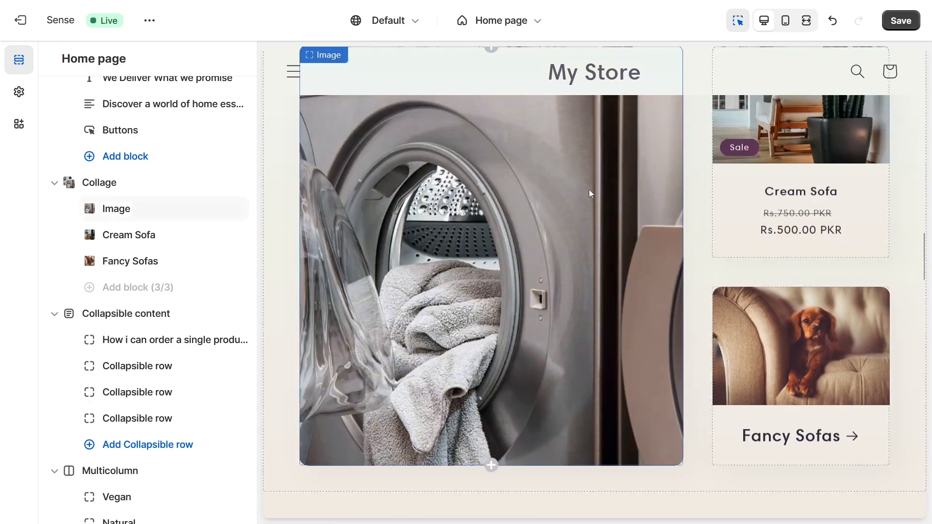
pyautogui.scroll(-10, 552, 275)
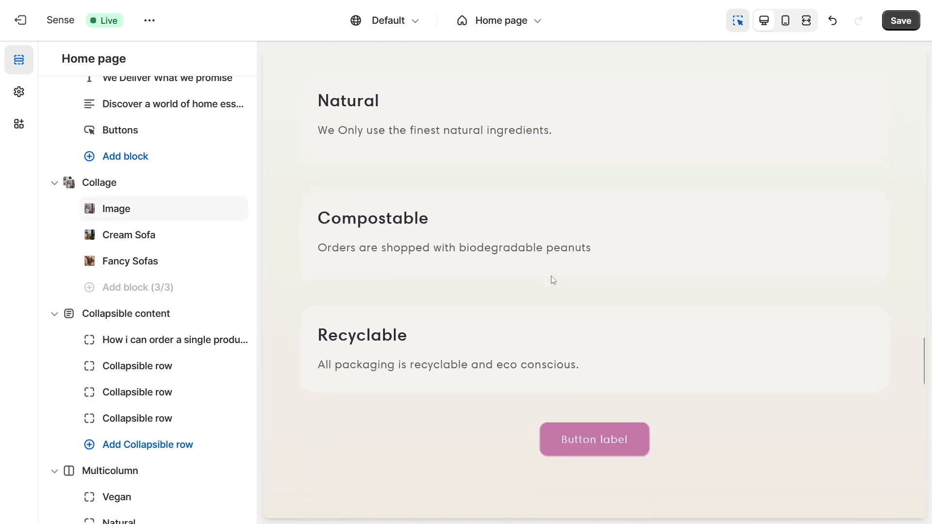
pyautogui.scroll(3, 552, 276)
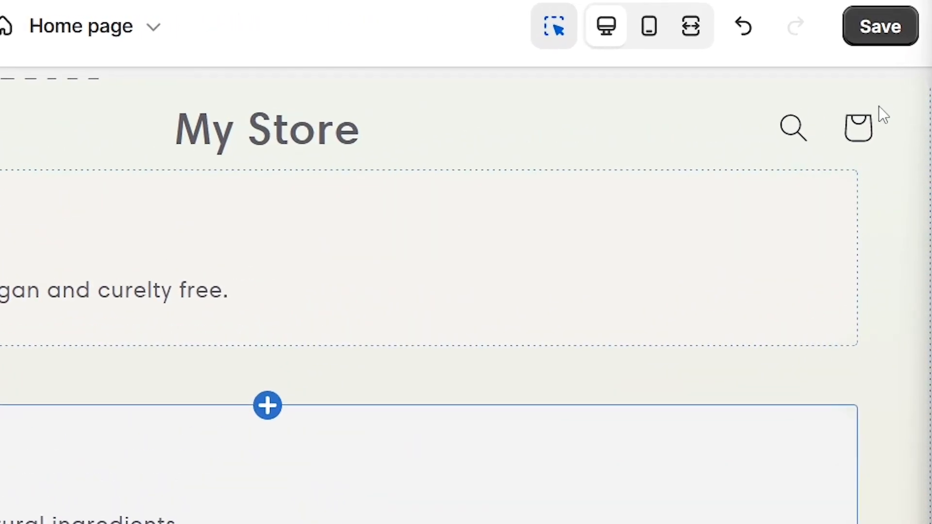
pyautogui.click(882, 29)
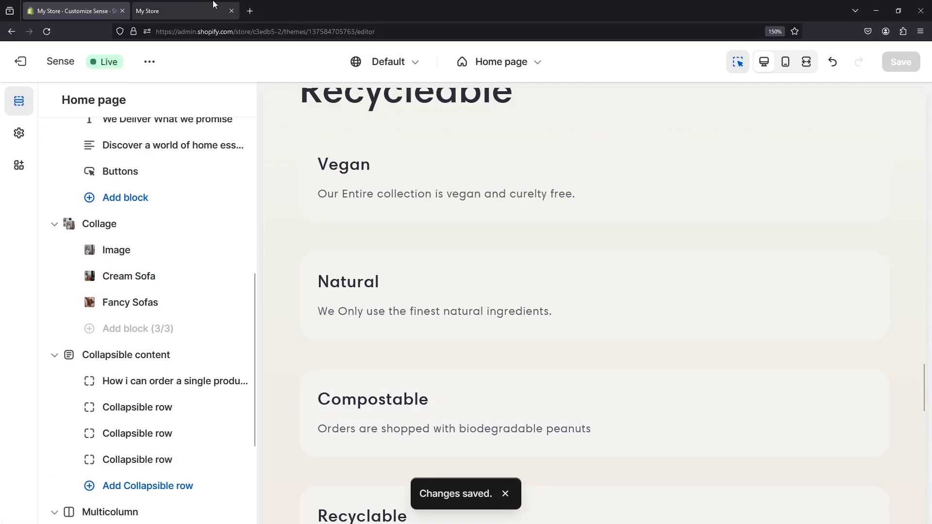
# - Switch to the live storefront, reload it, and expand the "How i can order a single product" row in the Collapsible content section
pyautogui.click(167, 4)
pyautogui.click(46, 31)
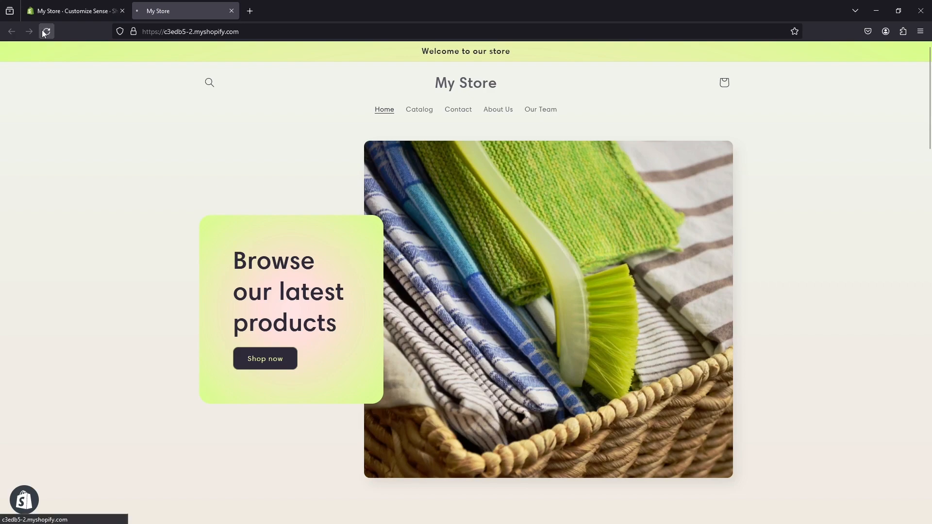
pyautogui.scroll(-20, 470, 168)
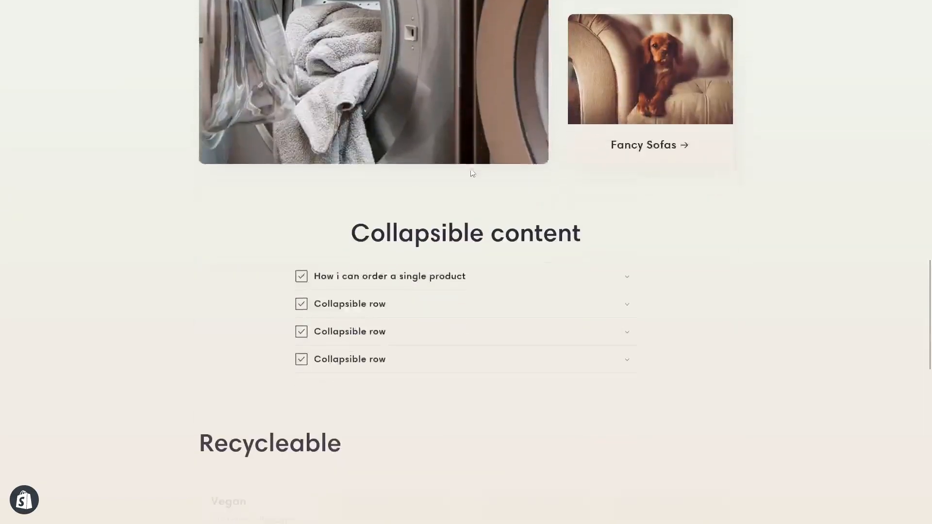
pyautogui.click(375, 209)
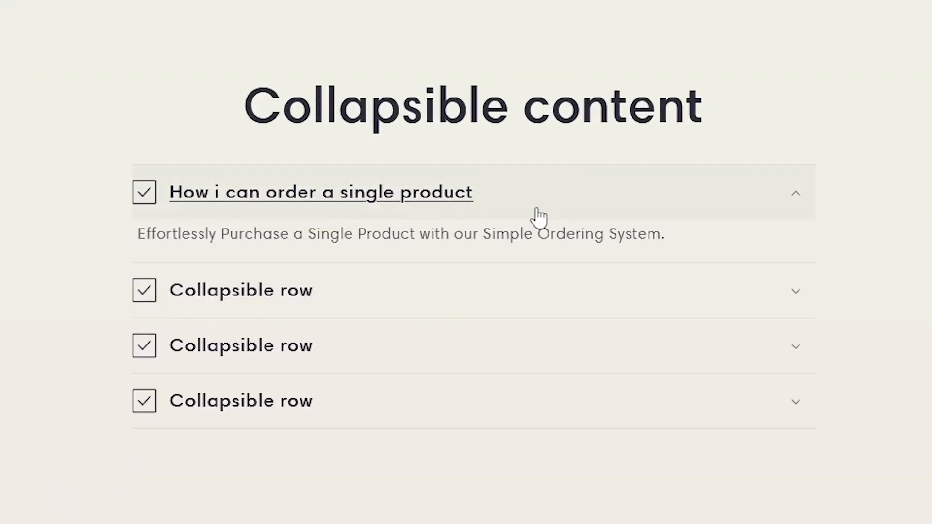